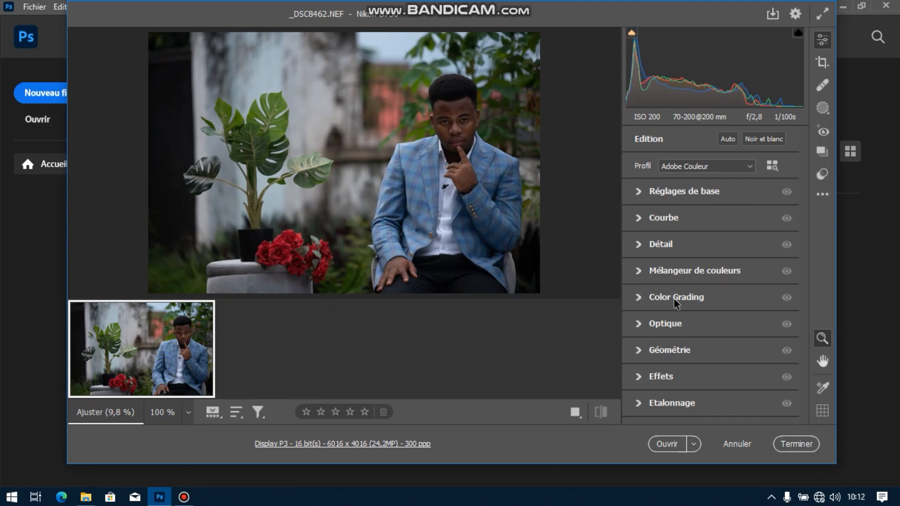
Apply the automatic (Auto) tonal correction to the portrait's basic adjustments.
mouse_move(676, 303)
click(638, 191)
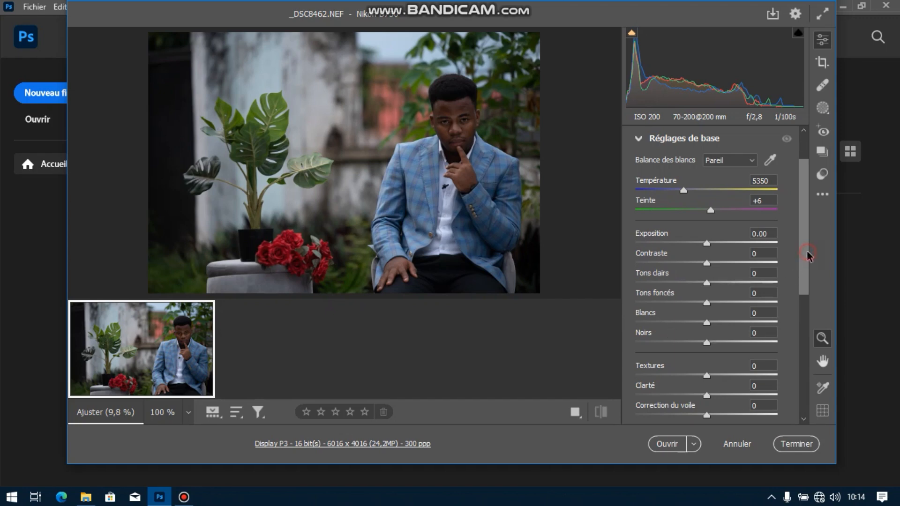
drag(806, 250, 805, 291)
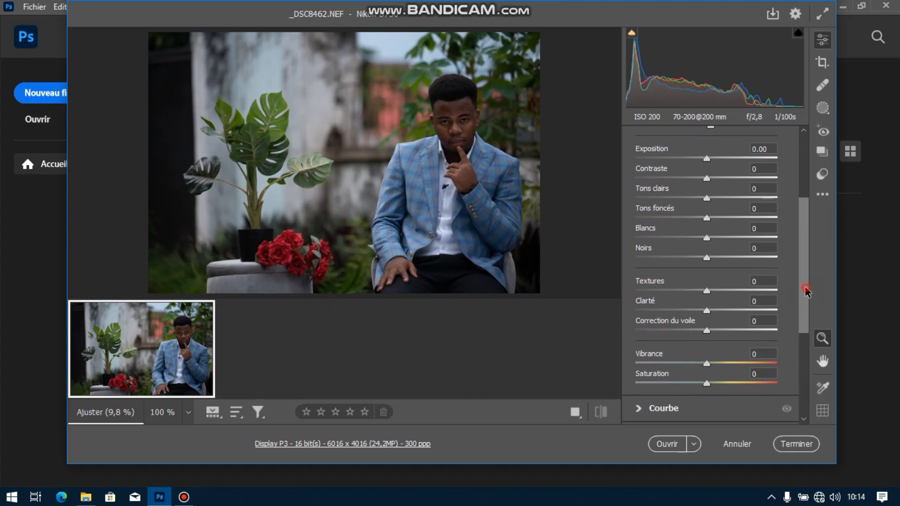
drag(805, 289, 809, 195)
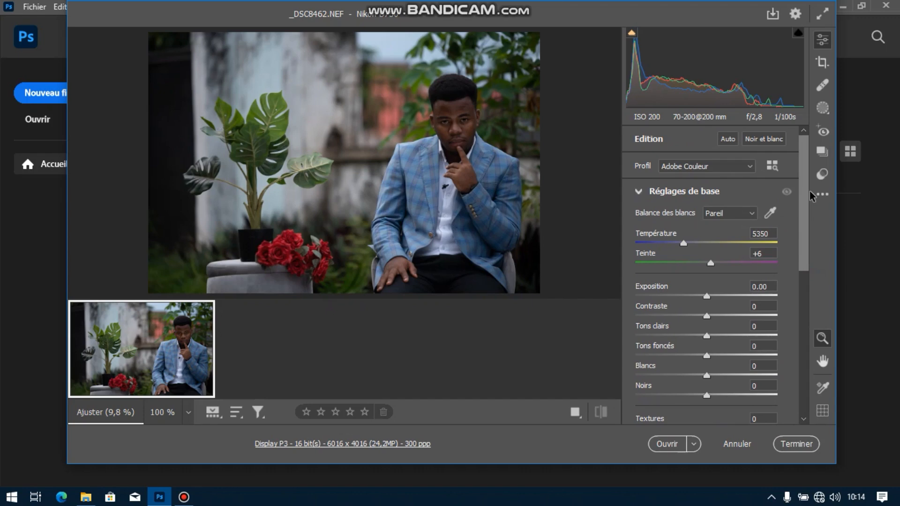
click(728, 139)
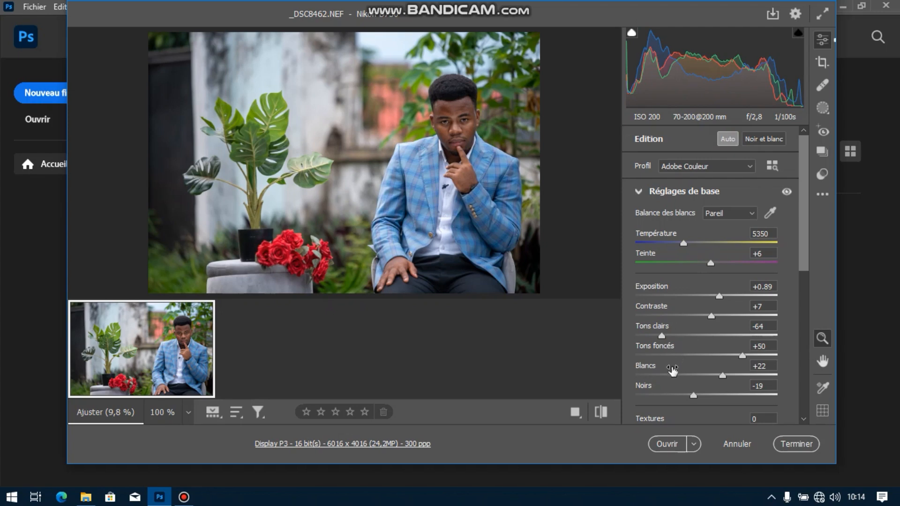
Set Blancs to -14 and Tons foncés to +75 in the basic adjustments.
drag(689, 376, 683, 376)
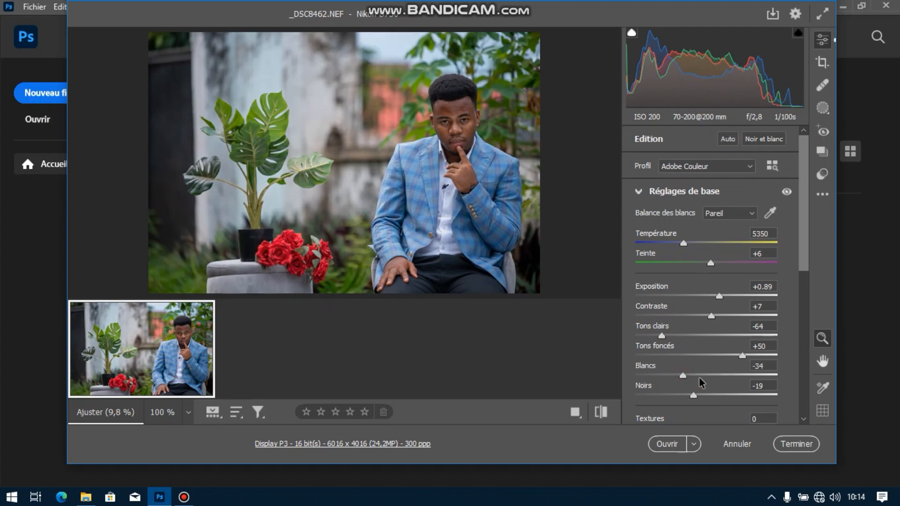
click(696, 376)
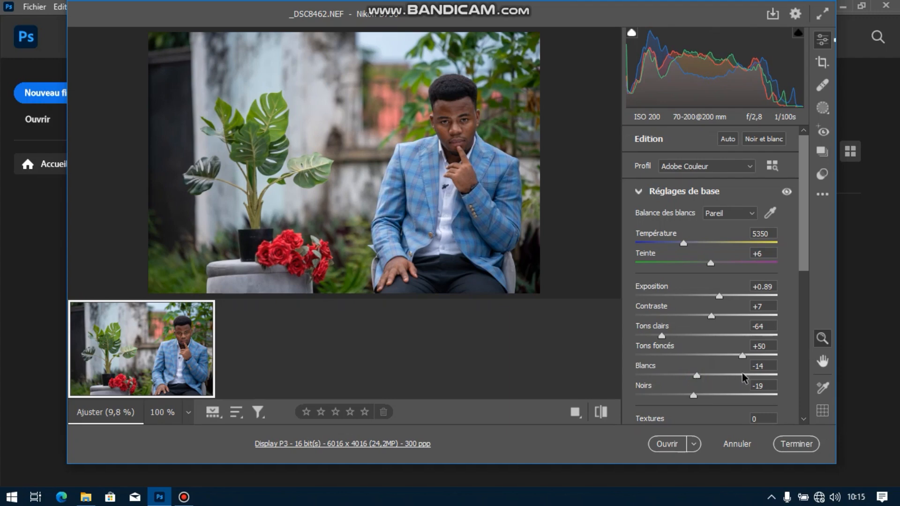
click(758, 355)
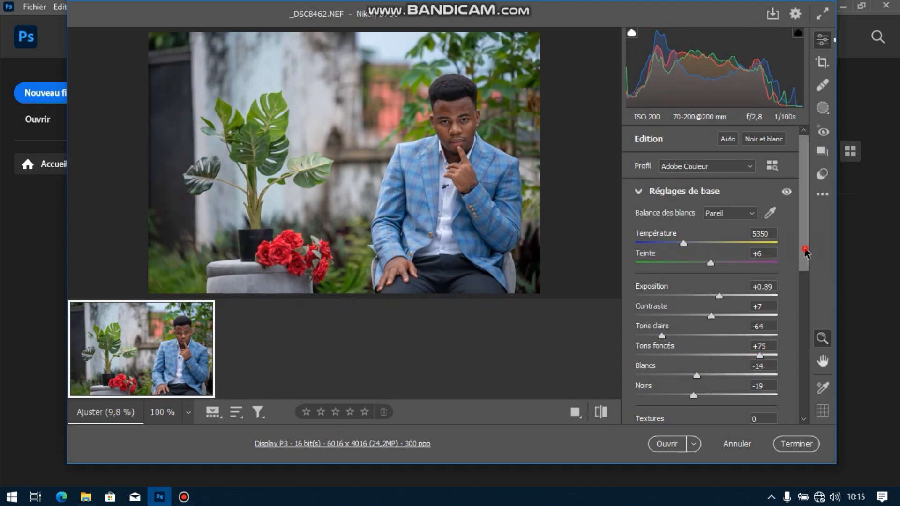
Raise the sharpening (Netteté) of the photo to 71.
drag(800, 249, 787, 339)
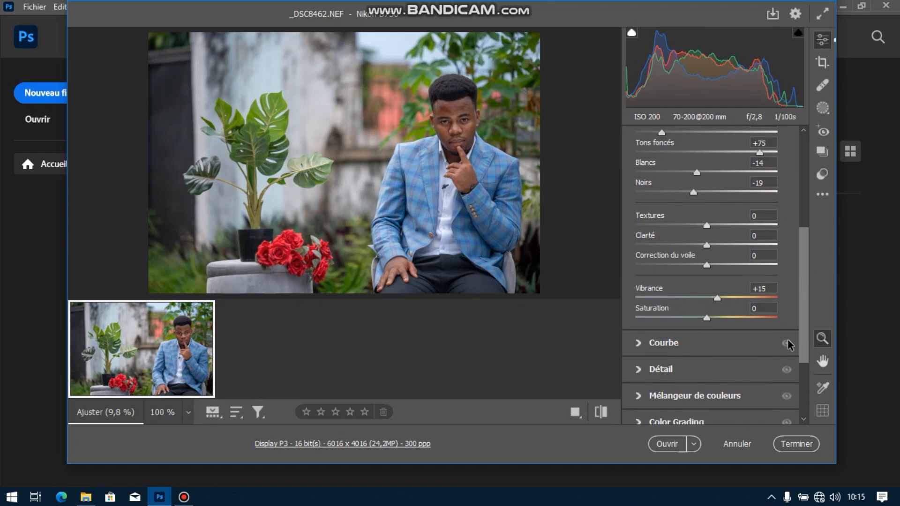
drag(807, 281, 806, 294)
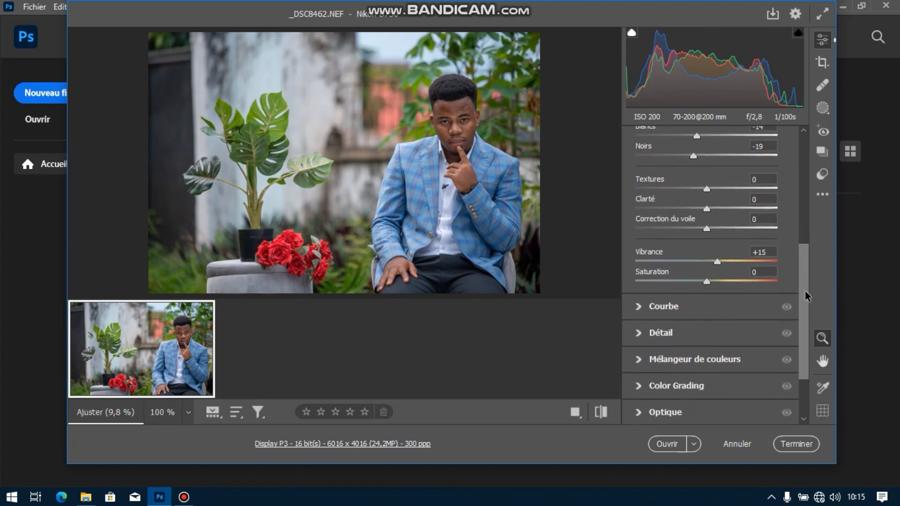
click(636, 332)
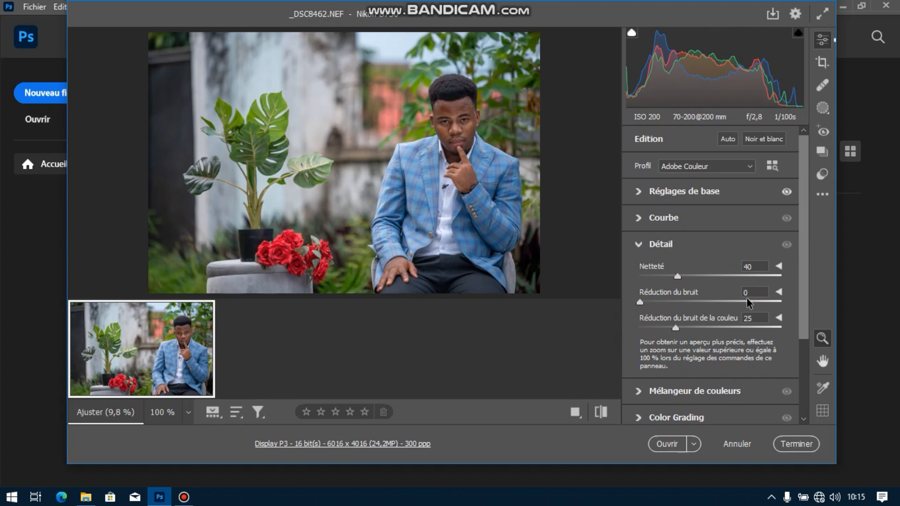
click(718, 275)
drag(719, 277, 708, 277)
Expand the advanced sharpening options and set their Détail value to 60.
mouse_move(800, 242)
mouse_down()
mouse_move(801, 269)
mouse_move(803, 245)
mouse_up()
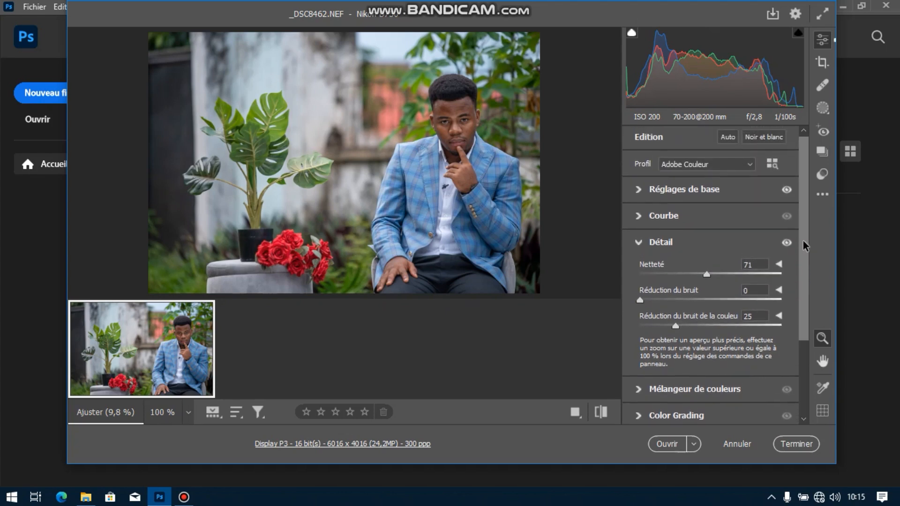
click(779, 265)
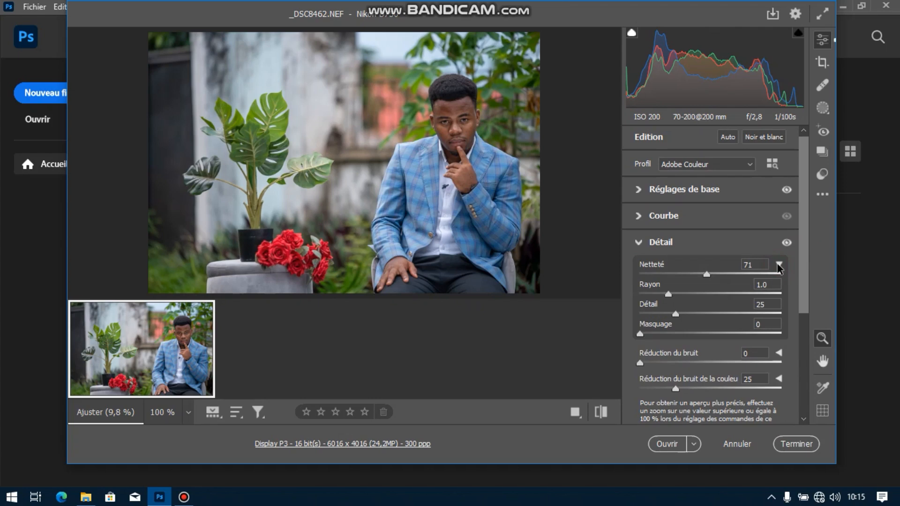
click(722, 312)
key(Tab)
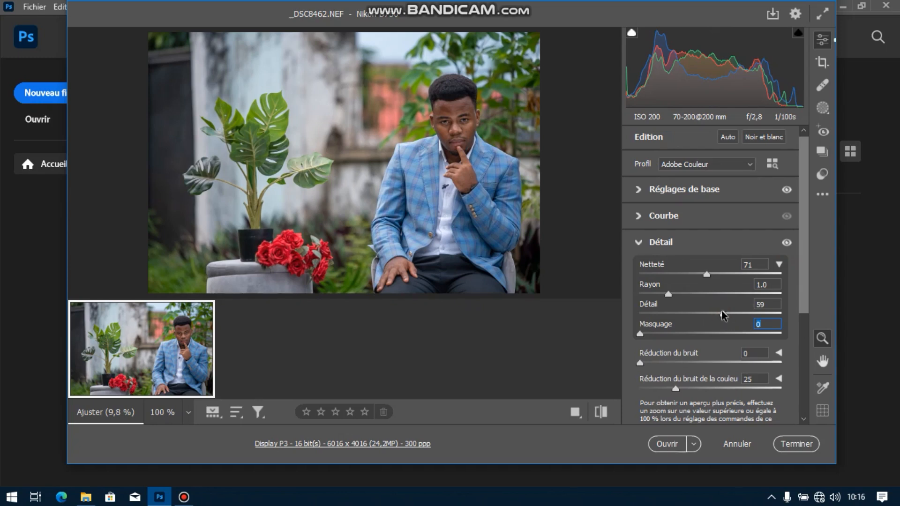
drag(723, 314, 730, 314)
drag(728, 314, 724, 312)
Display the per-colour Saturation controls of the colour mixer (Mélangeur de couleurs).
scroll(801, 255, down, 2)
scroll(801, 255, down, 4)
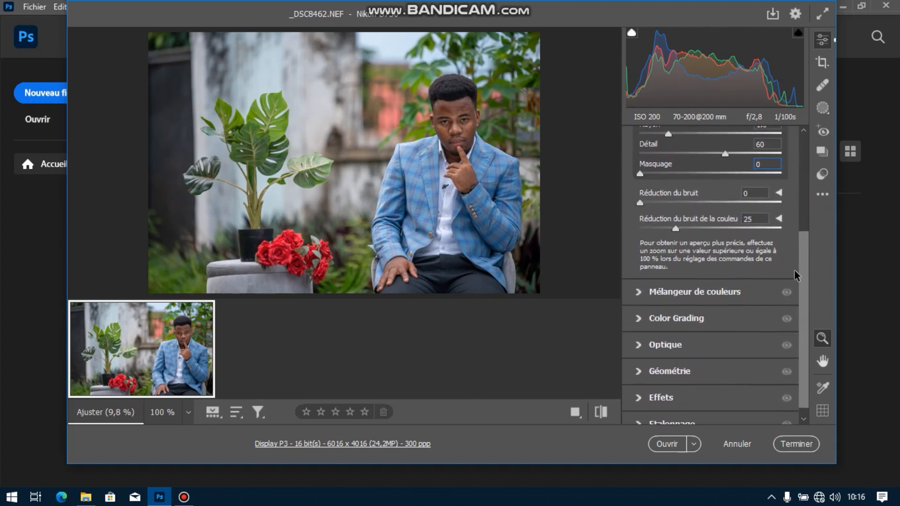
scroll(800, 262, down, 1)
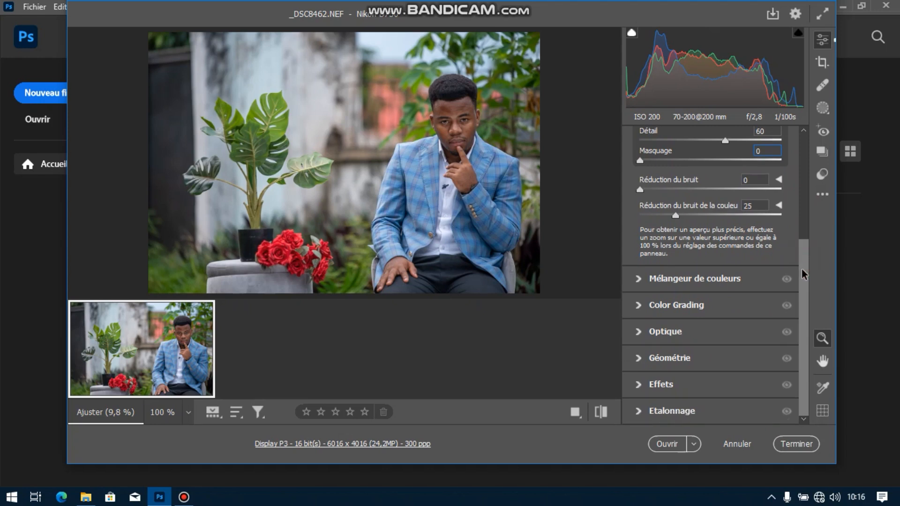
click(639, 278)
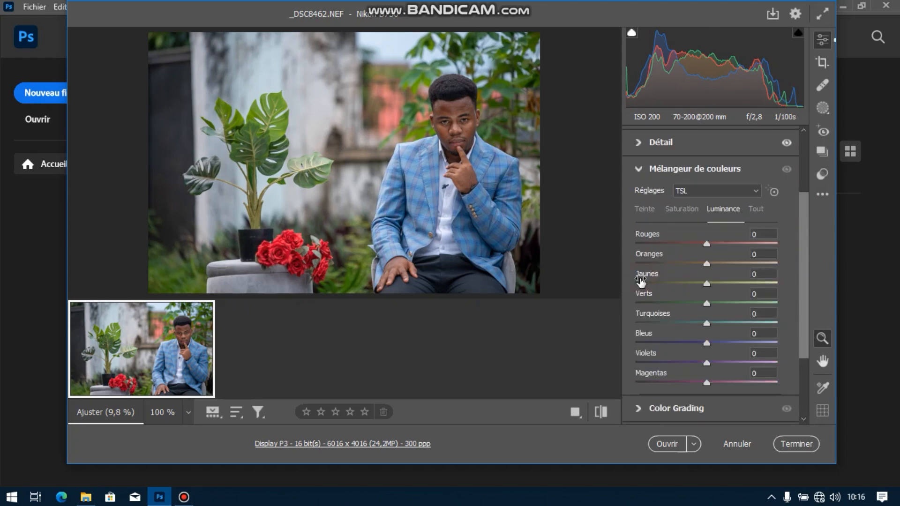
click(681, 212)
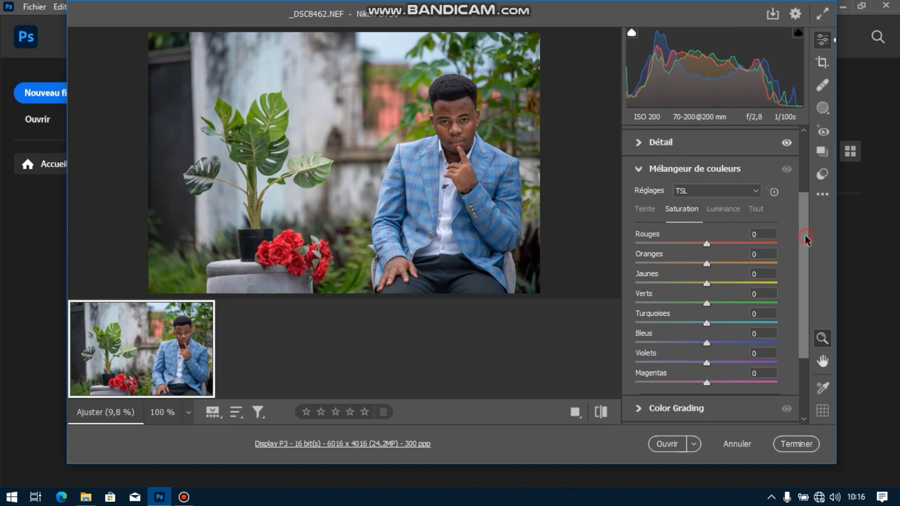
Try adjusting the overall Saturation of the photo in the basic adjustments.
drag(805, 235, 800, 154)
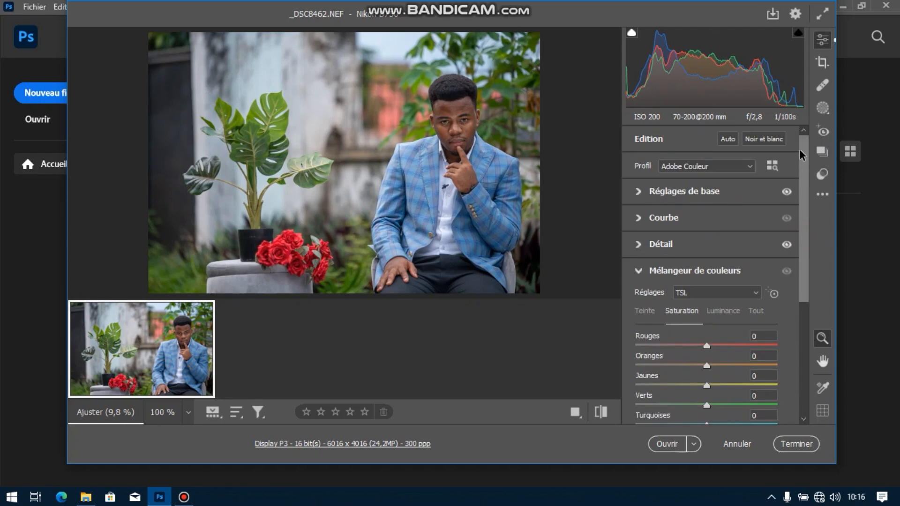
click(637, 192)
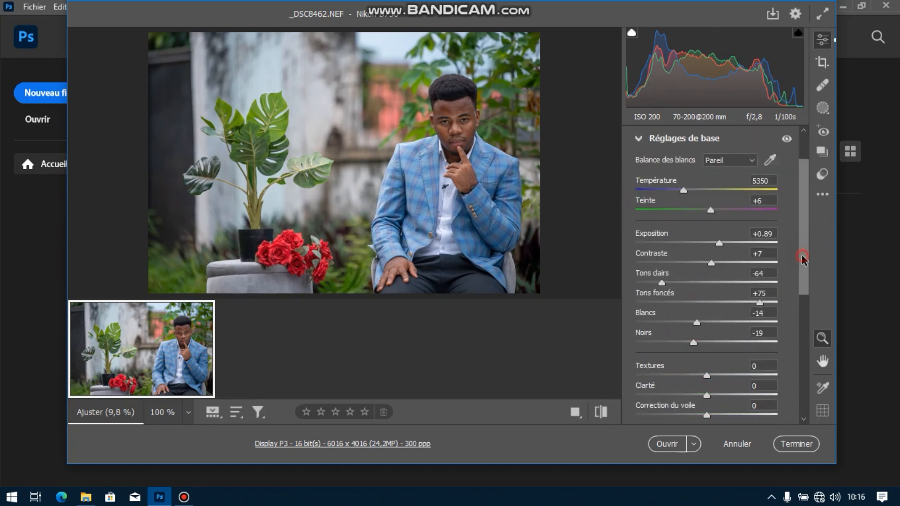
drag(802, 258, 800, 288)
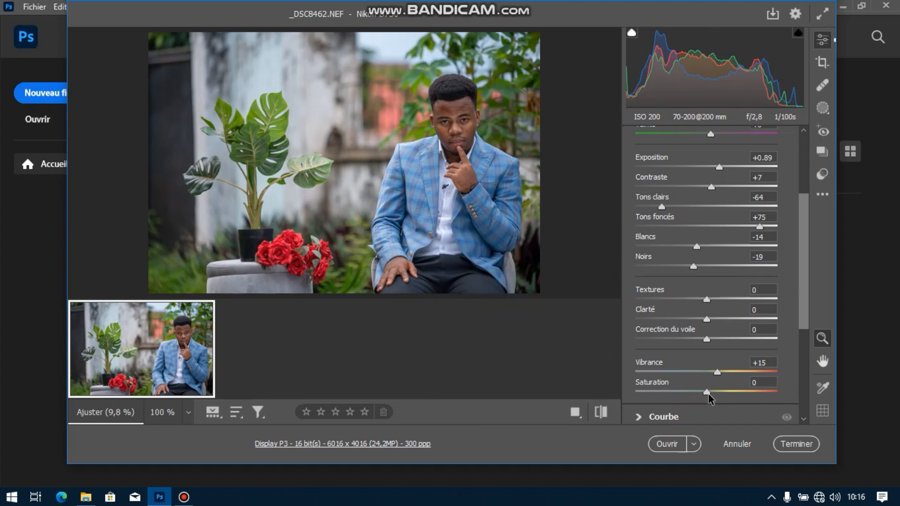
mouse_move(707, 395)
mouse_down()
mouse_move(733, 394)
mouse_move(708, 389)
mouse_up()
drag(804, 268, 806, 369)
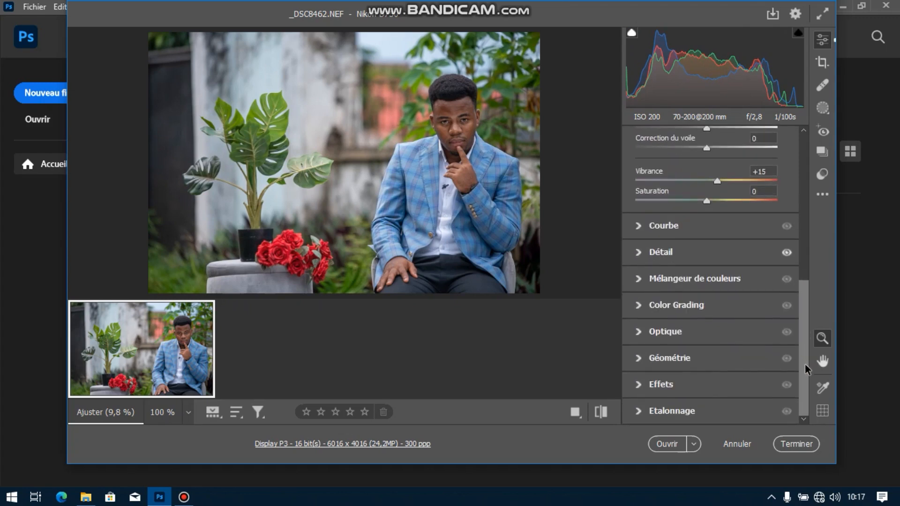
Boost the colour mixer's saturation of Rouges to +21 and Verts to +60.
click(639, 277)
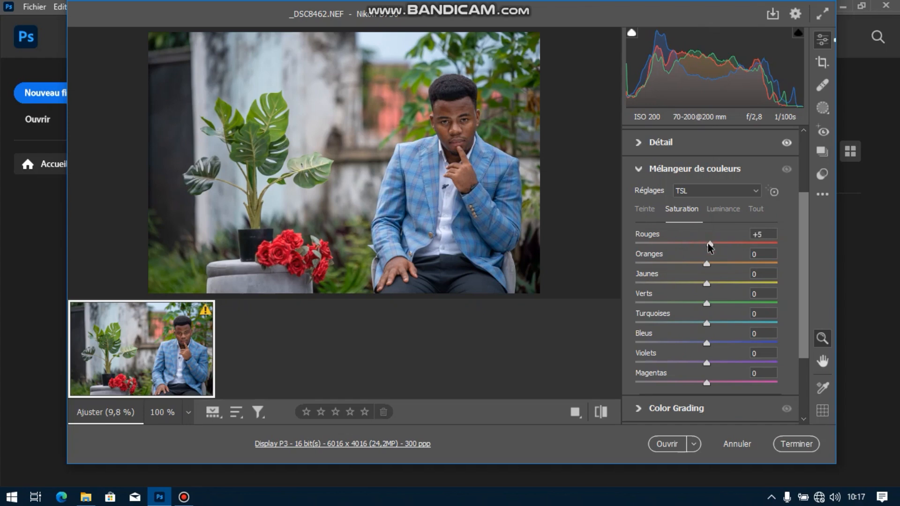
drag(707, 244, 722, 246)
click(748, 303)
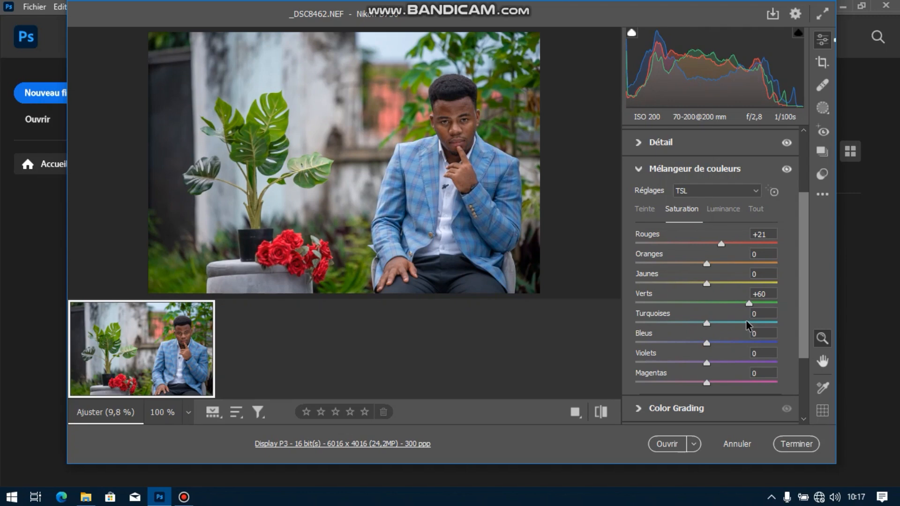
Set the colour mixer's saturation of both Turquoises and Bleus to +60.
click(746, 321)
drag(746, 322, 748, 324)
click(752, 343)
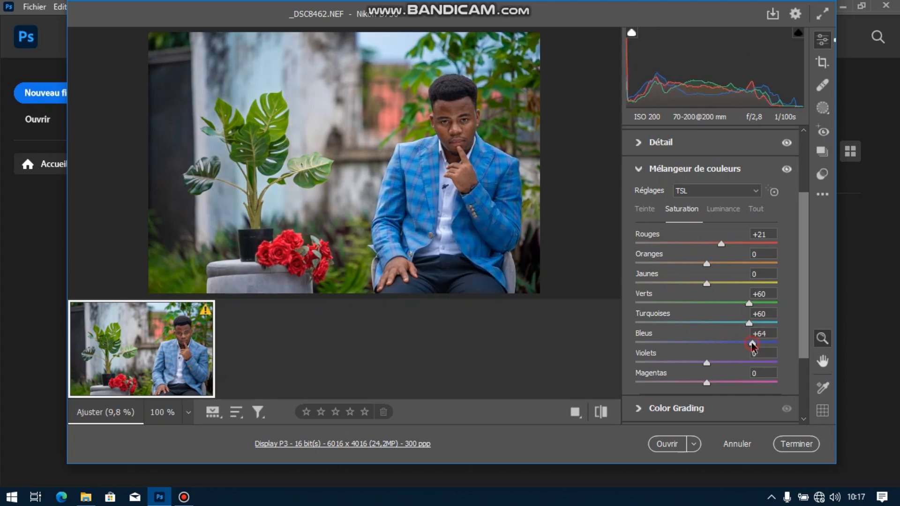
drag(752, 343, 749, 343)
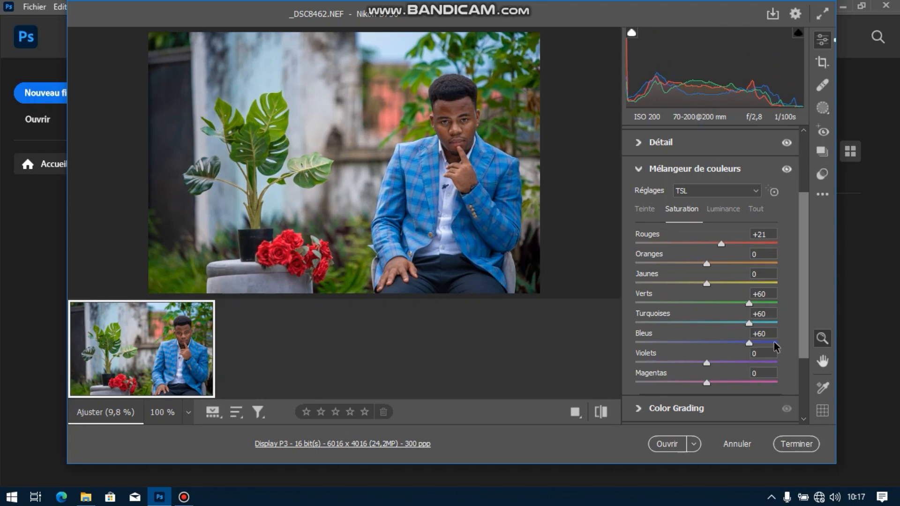
Raise Tons foncés to +89 in the basic adjustments.
drag(803, 282, 802, 174)
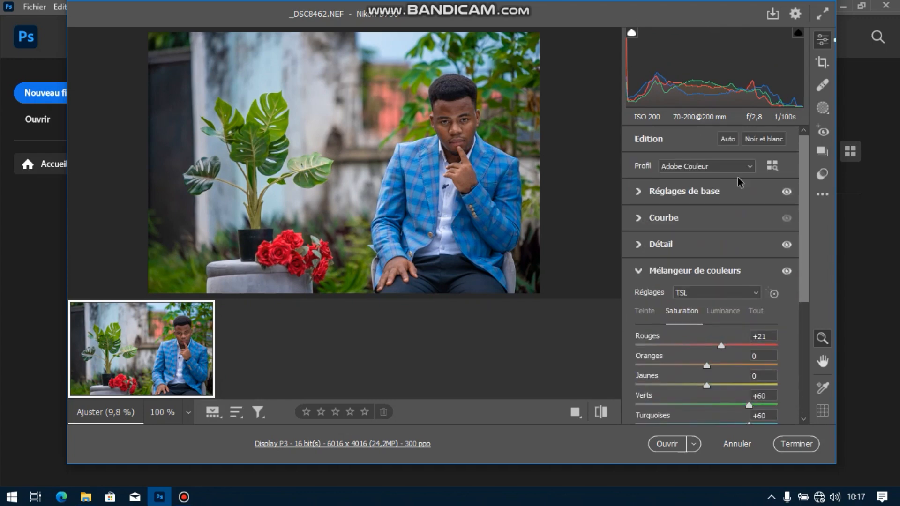
click(641, 187)
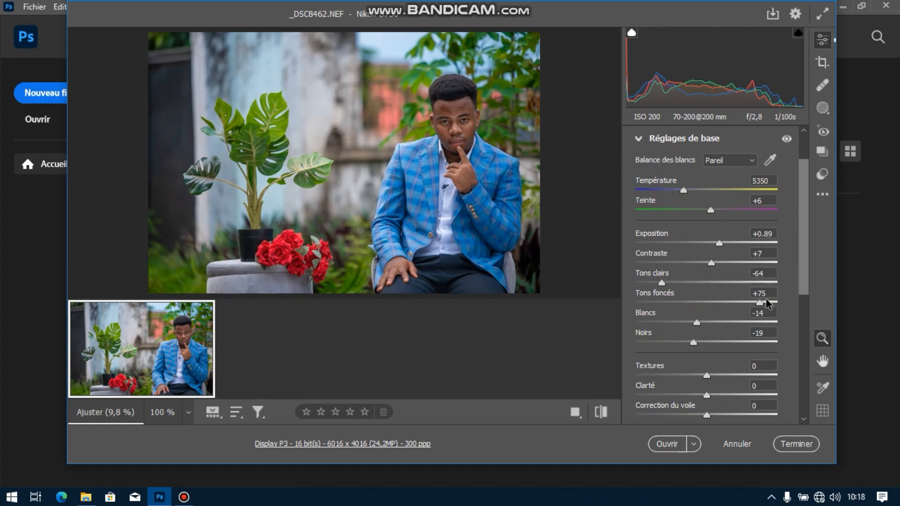
drag(766, 301, 769, 302)
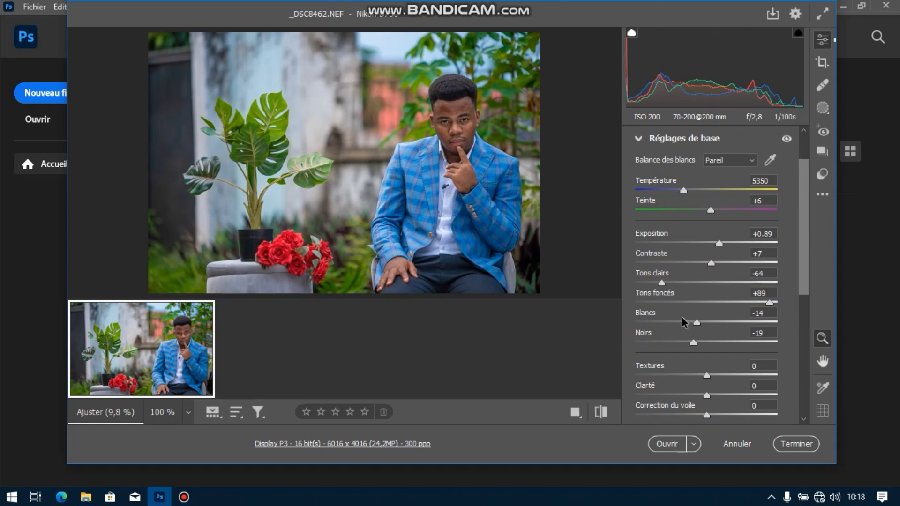
Open the developed image in Photoshop, keeping its embedded Display P3 colour profile.
click(670, 443)
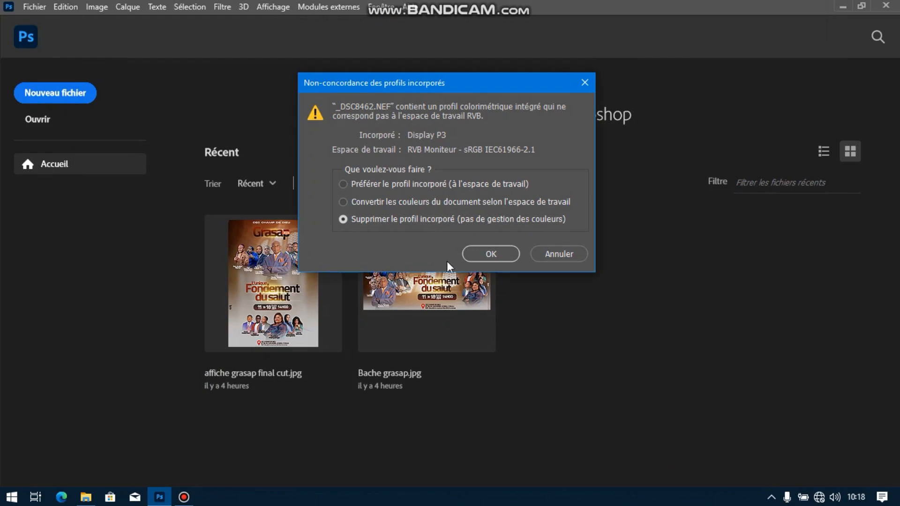
click(371, 184)
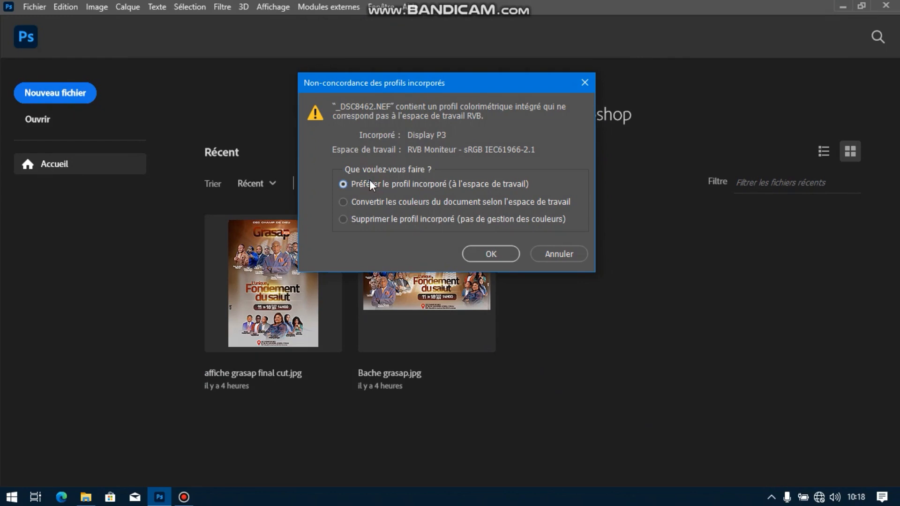
click(491, 255)
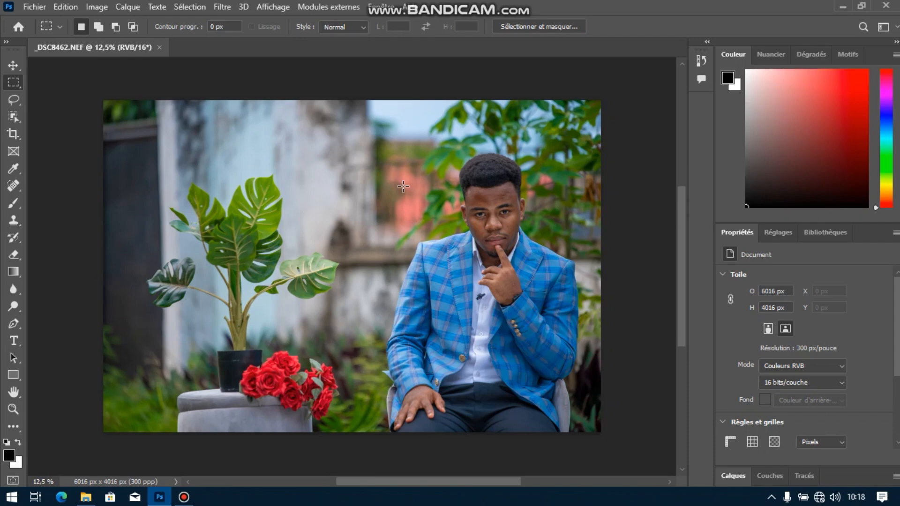
Examine the subject's face at 100% magnification for skin blemishes.
scroll(403, 187, up, 2)
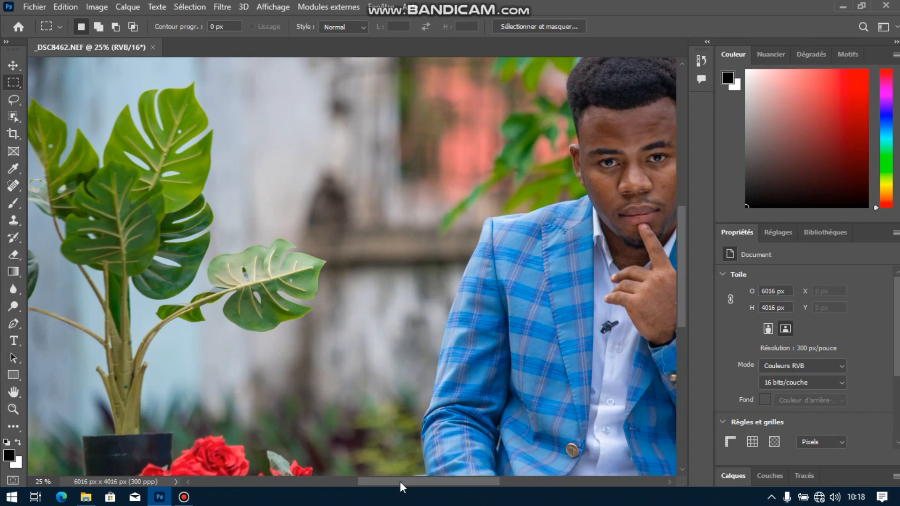
drag(401, 482, 472, 476)
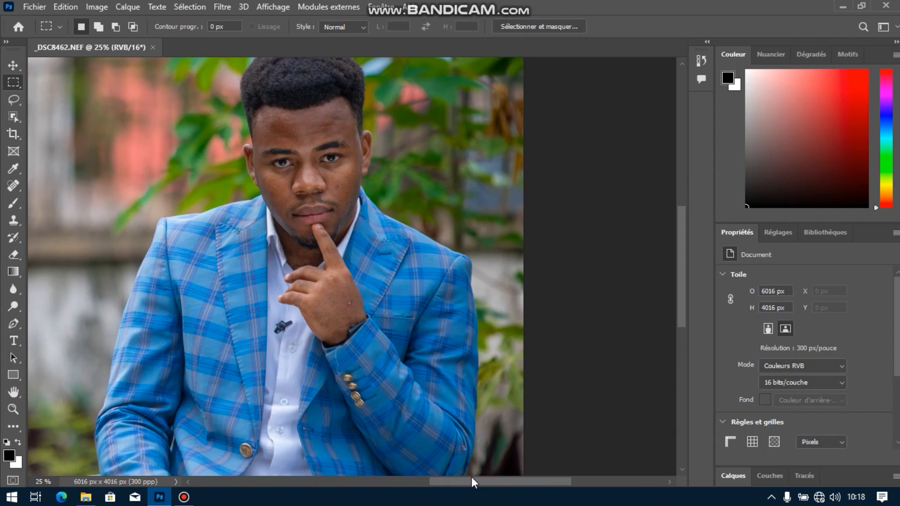
key(ctrl+plus)
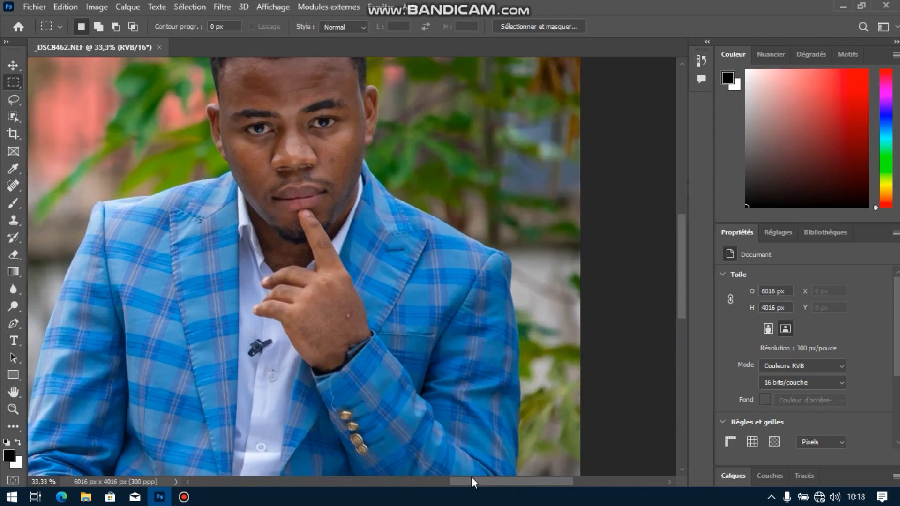
key(ctrl+plus)
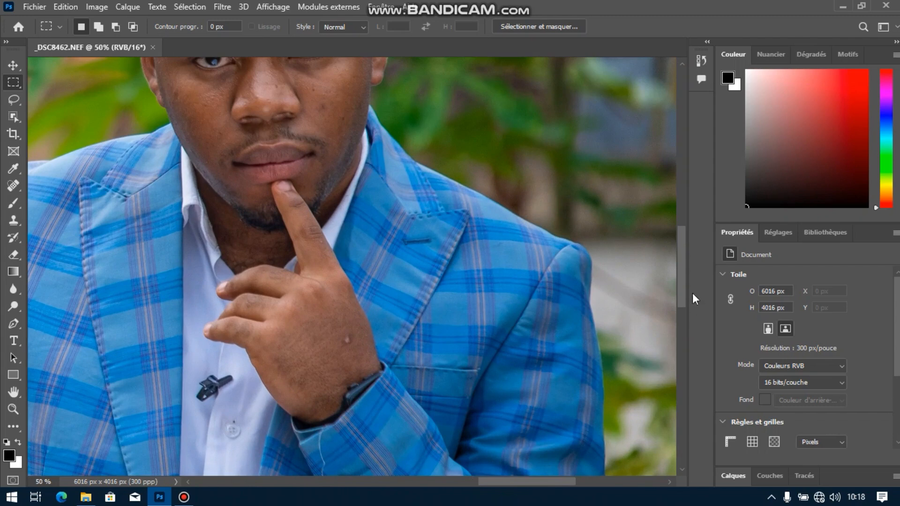
drag(681, 278, 678, 245)
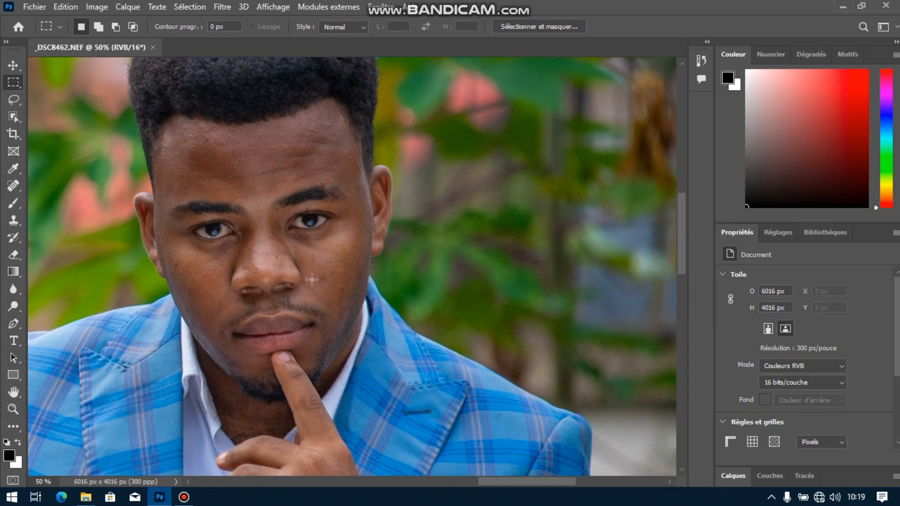
click(11, 67)
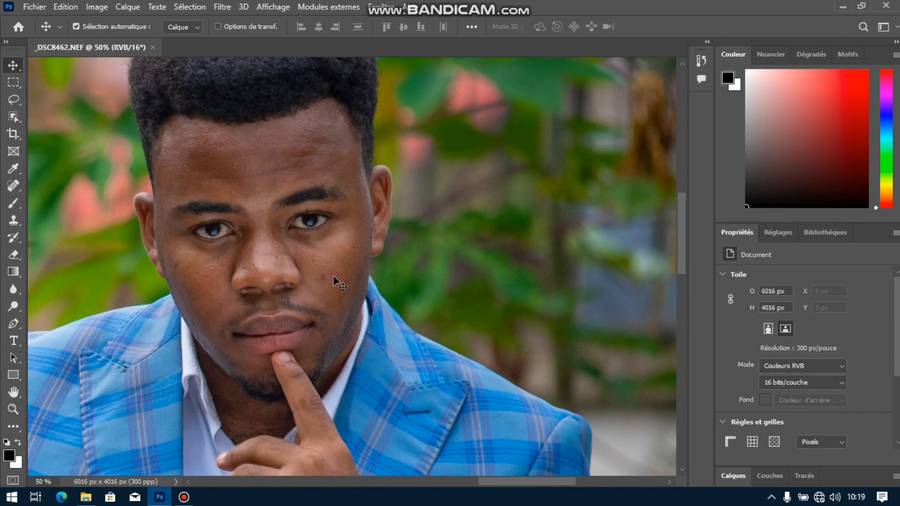
key(ctrl)
key(ctrl+plus)
key(ctrl+plus)
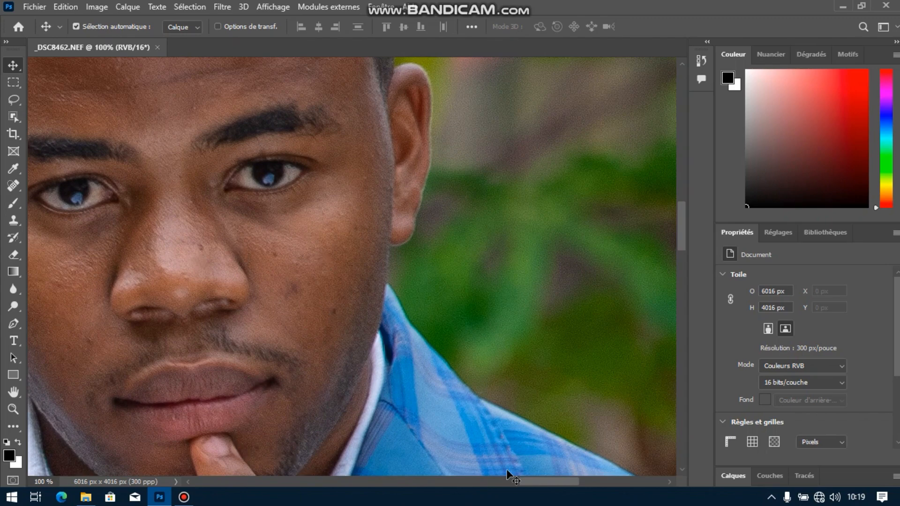
drag(547, 481, 518, 480)
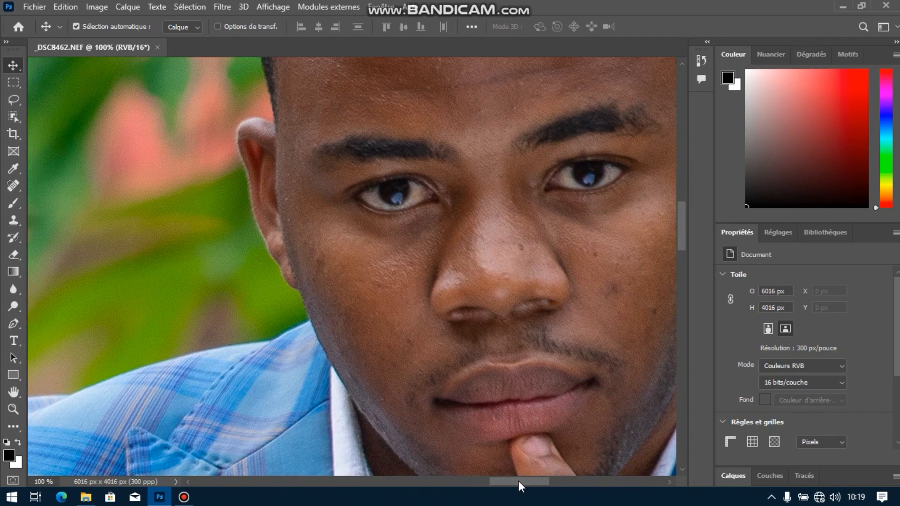
Duplicate the background layer and ready the Spot Healing Brush (Outil Correcteur localisé) at a size of 45 for retouching the copy.
click(13, 190)
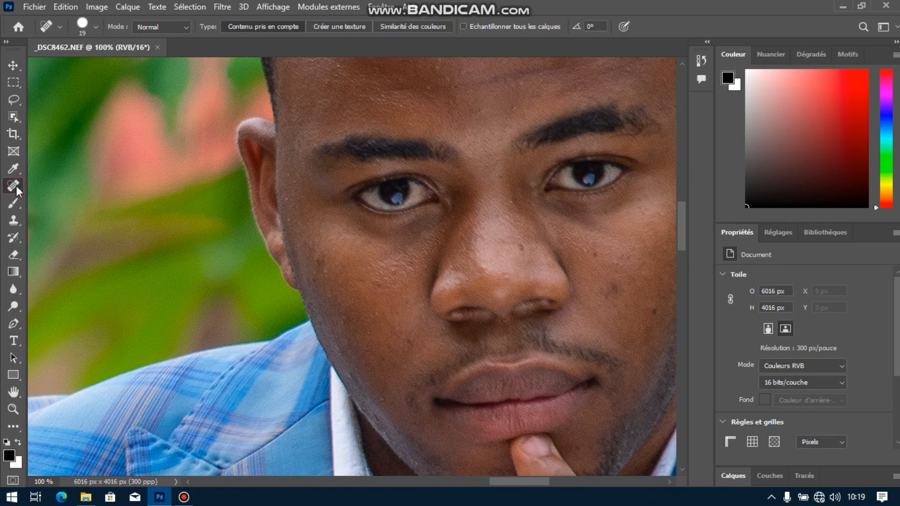
right_click(16, 186)
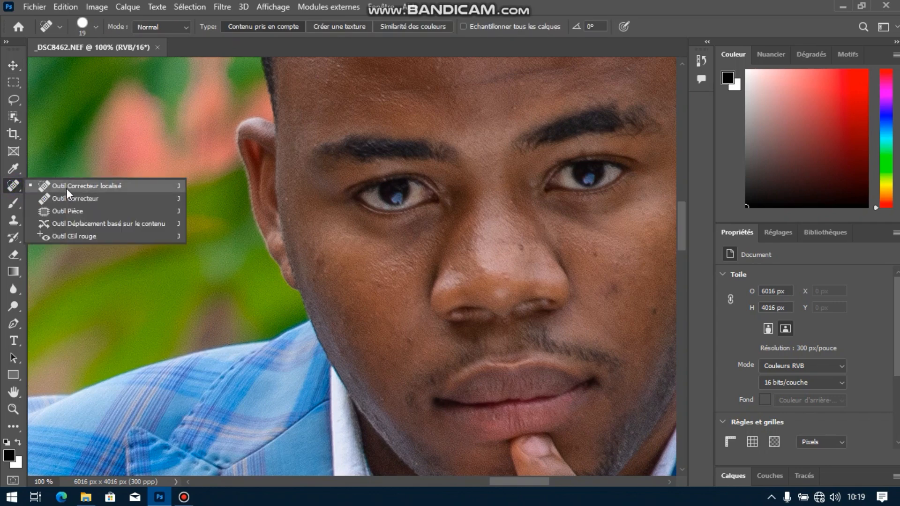
click(85, 184)
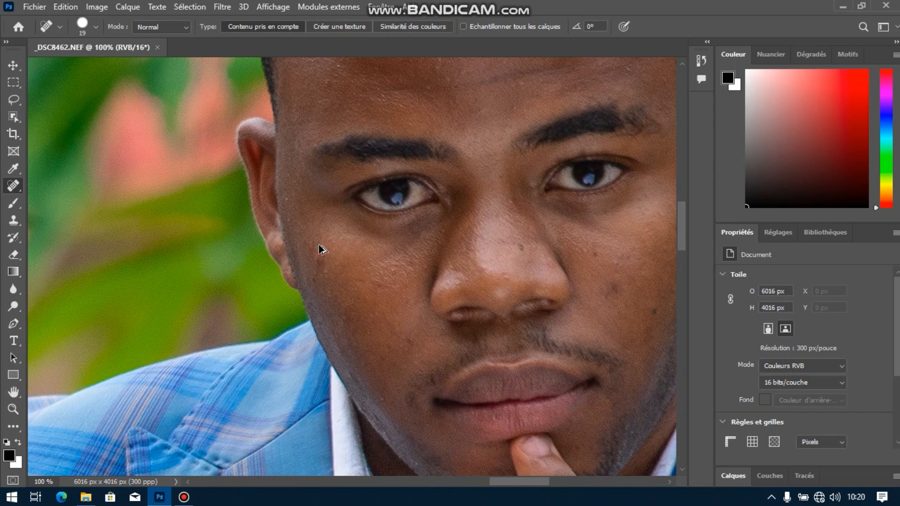
mouse_move(319, 246)
mouse_down()
mouse_move(364, 248)
mouse_move(347, 252)
mouse_move(355, 251)
mouse_up()
alt+right_click(345, 248)
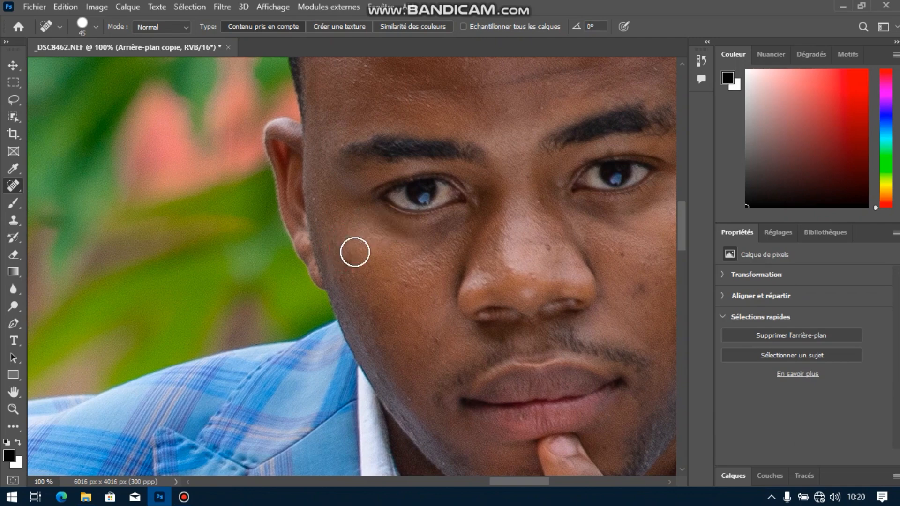
ctrl+right_click(355, 252)
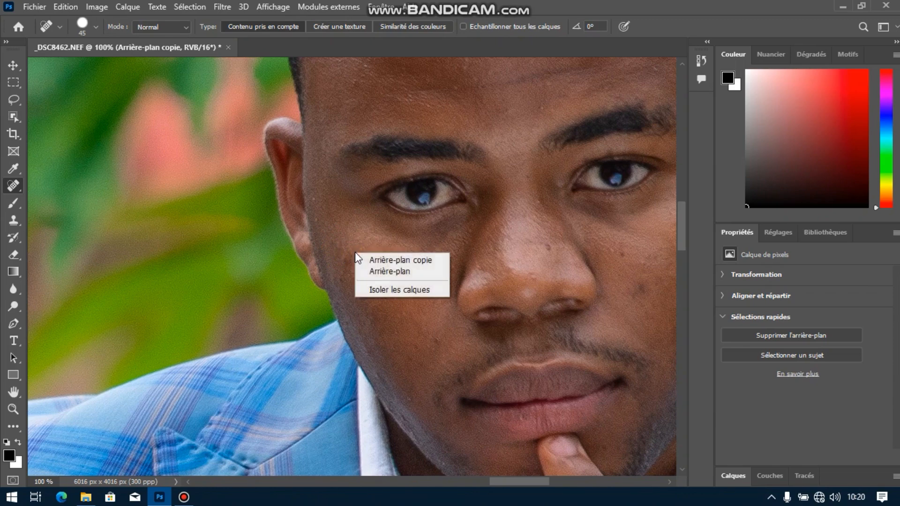
click(334, 219)
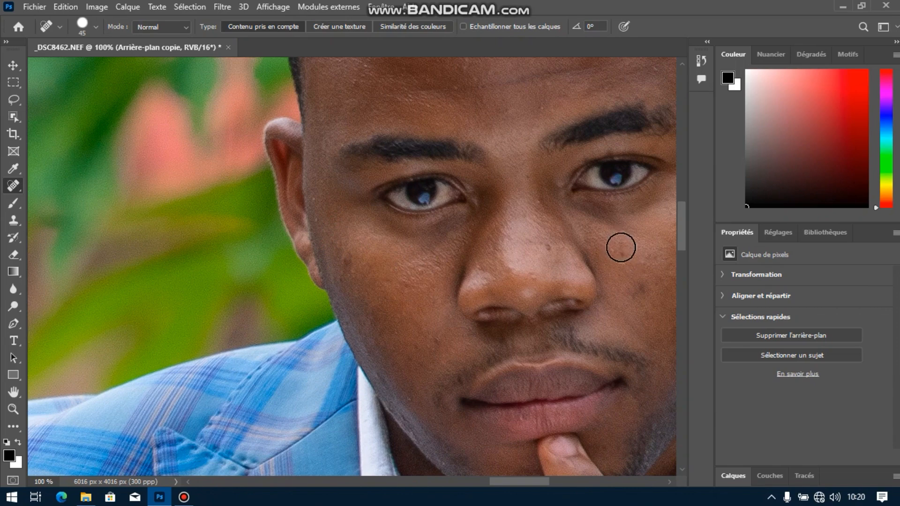
Heal the blemishes beside the nose and on the middle of the subject's left cheek.
click(627, 253)
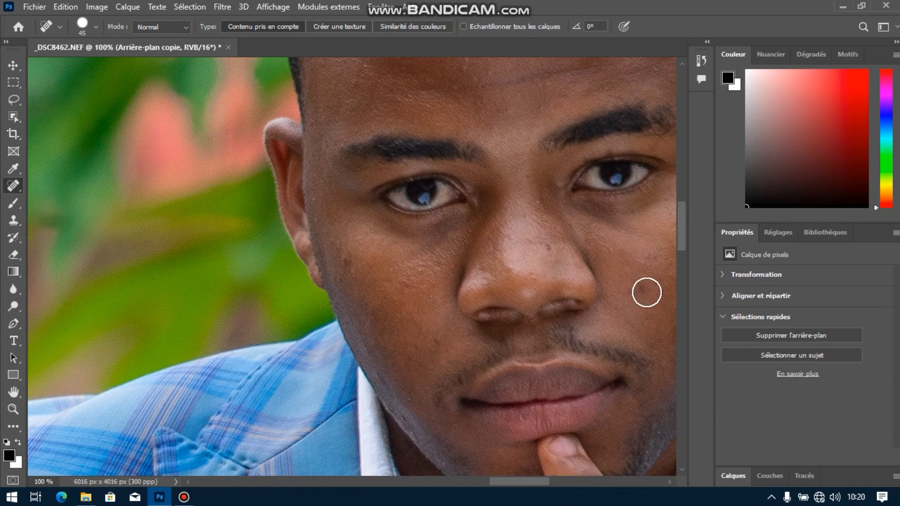
click(651, 298)
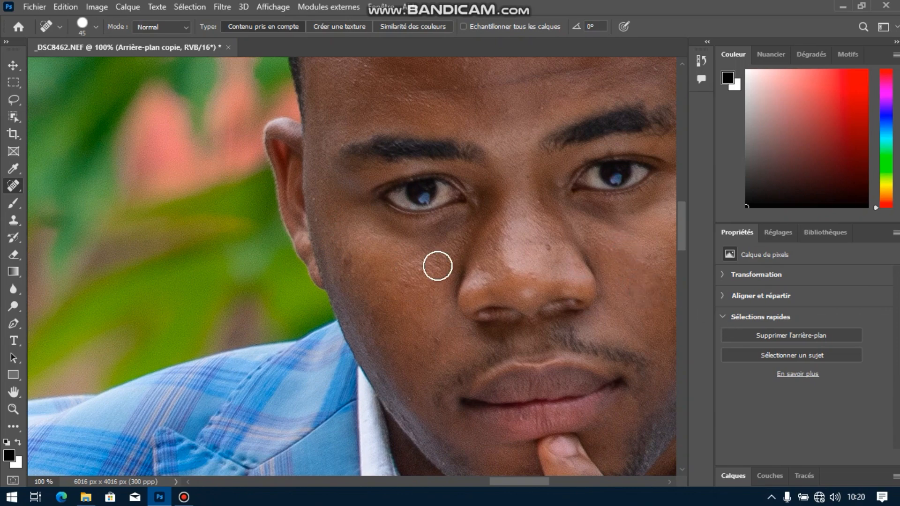
click(340, 260)
drag(340, 260, 423, 325)
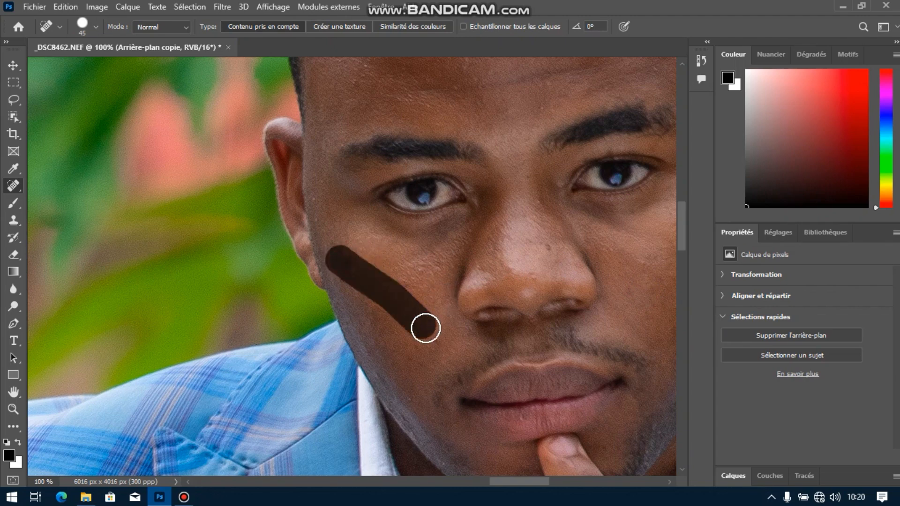
click(409, 322)
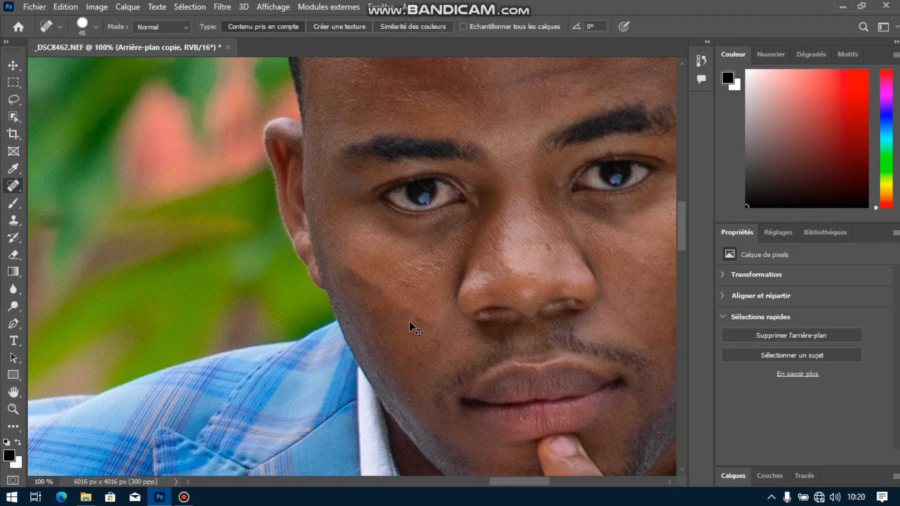
Heal the dark spot on the subject's right cheek and, with the brush reduced to 31, the blemishes across the forehead.
click(346, 258)
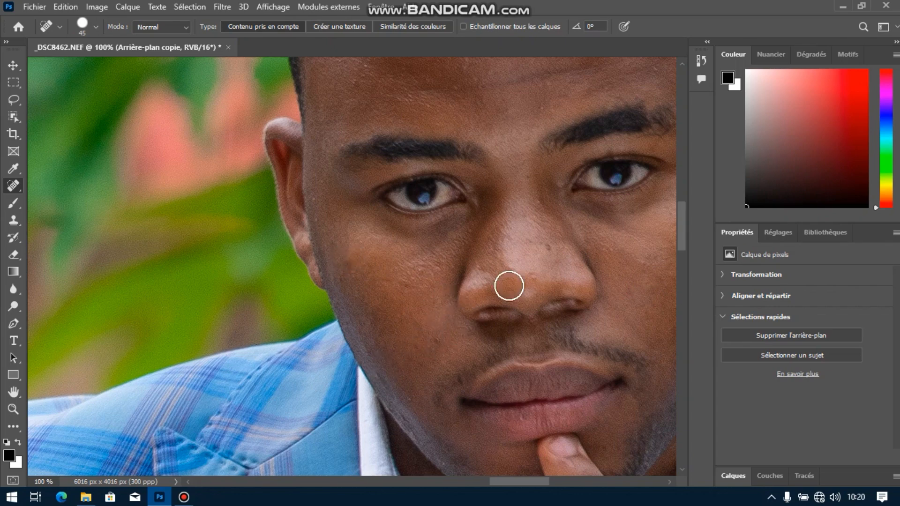
drag(684, 217, 681, 196)
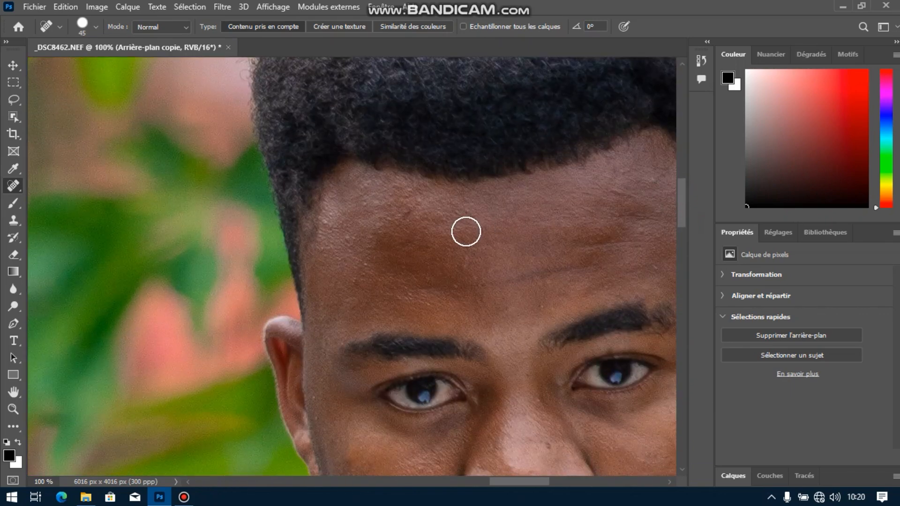
mouse_move(466, 232)
mouse_down()
mouse_move(452, 232)
mouse_move(464, 228)
mouse_up()
click(327, 215)
click(402, 212)
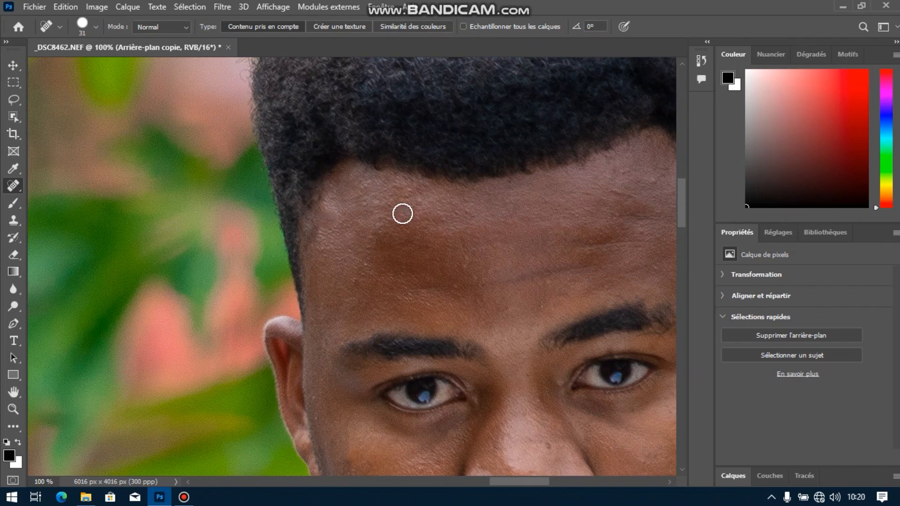
click(422, 199)
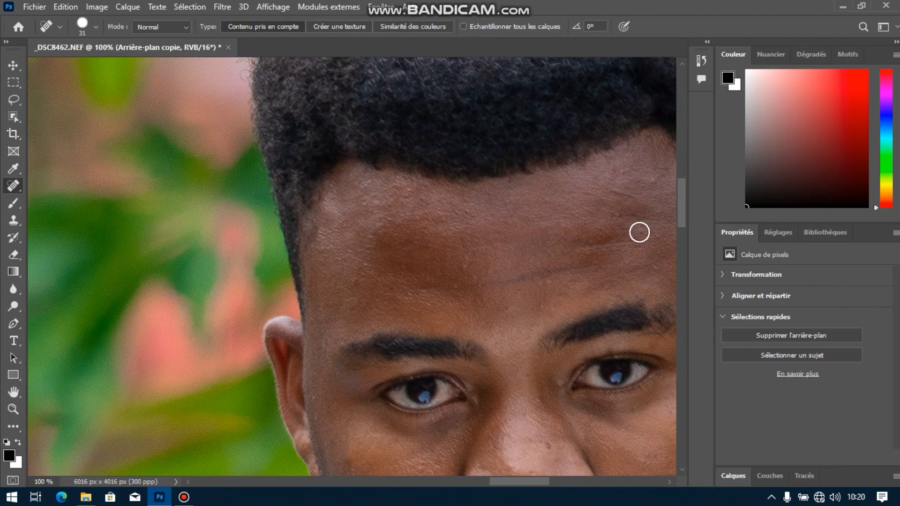
click(639, 232)
click(653, 178)
Heal the spot low on the subject's right cheek and the marks along the bridge and tip of the nose.
mouse_move(684, 207)
mouse_down()
mouse_move(684, 243)
mouse_move(684, 232)
mouse_up()
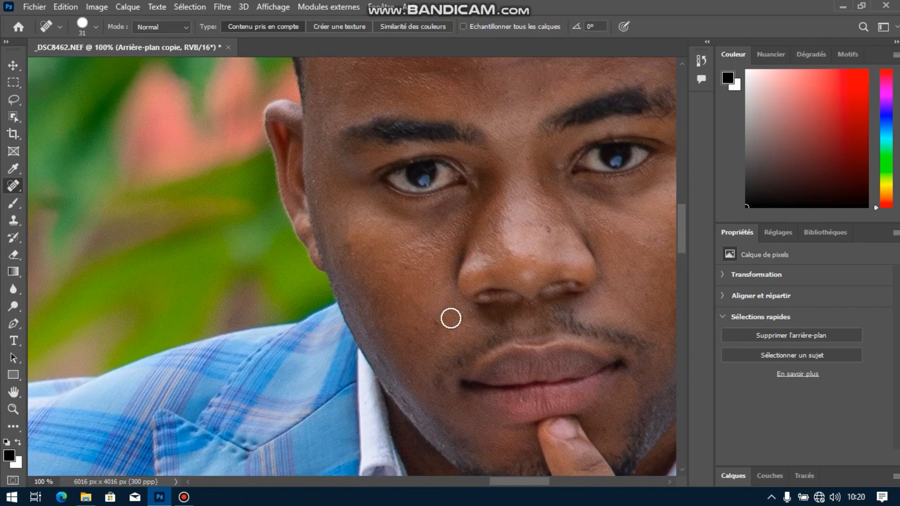
click(430, 321)
click(547, 228)
click(526, 217)
click(532, 176)
click(540, 185)
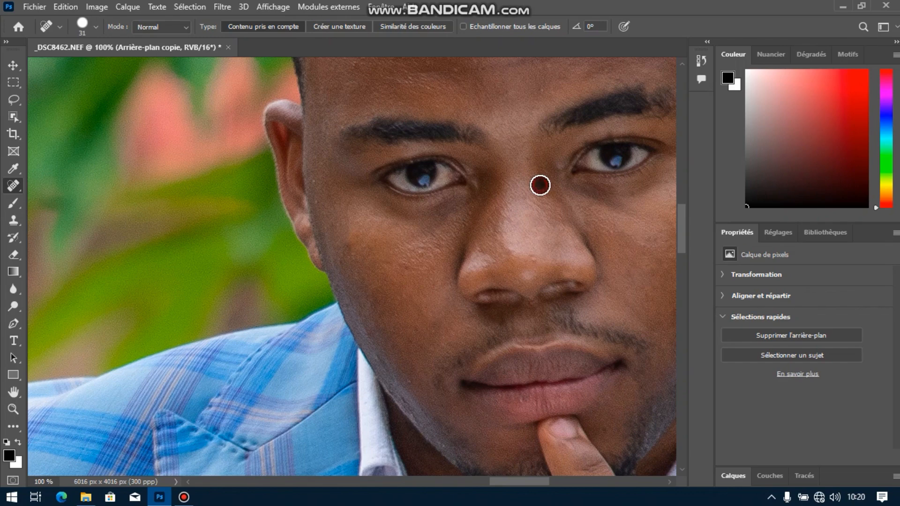
click(533, 258)
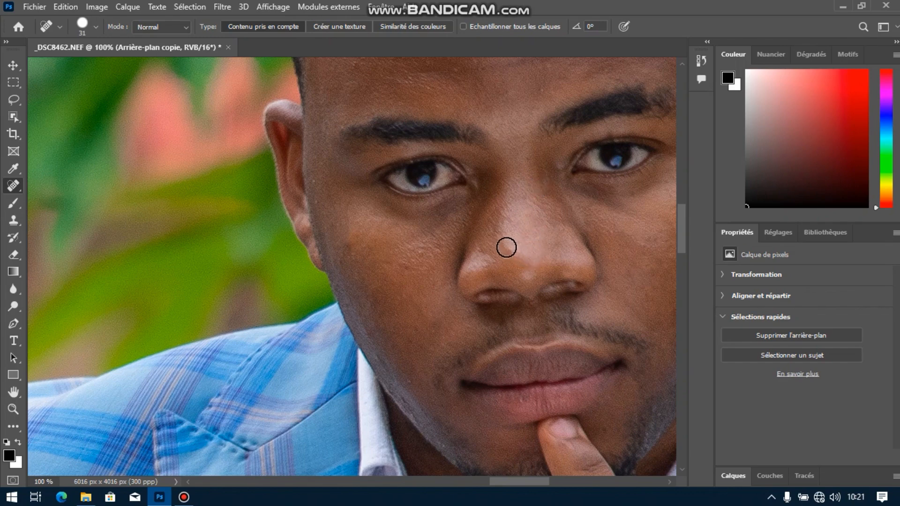
click(506, 247)
Heal the remaining small blemishes on the upper and outer parts of the subject's left cheek.
click(647, 242)
drag(507, 482, 522, 483)
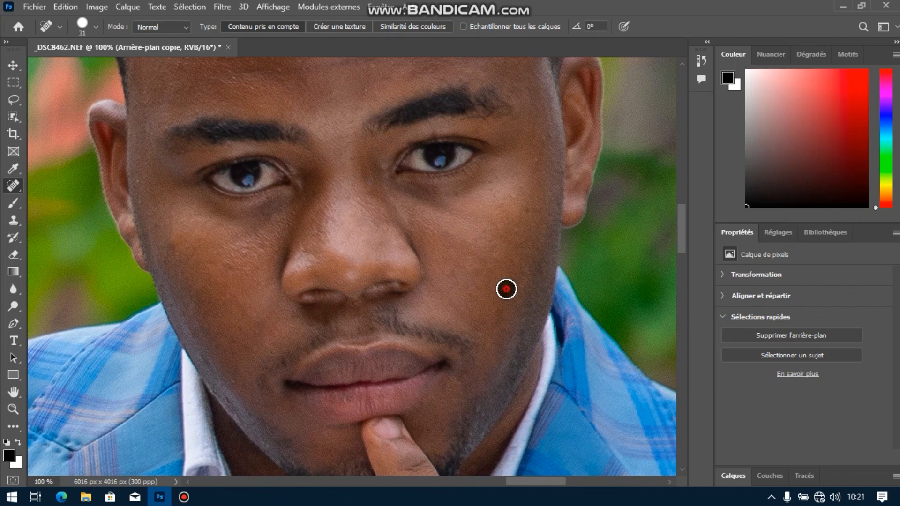
click(497, 307)
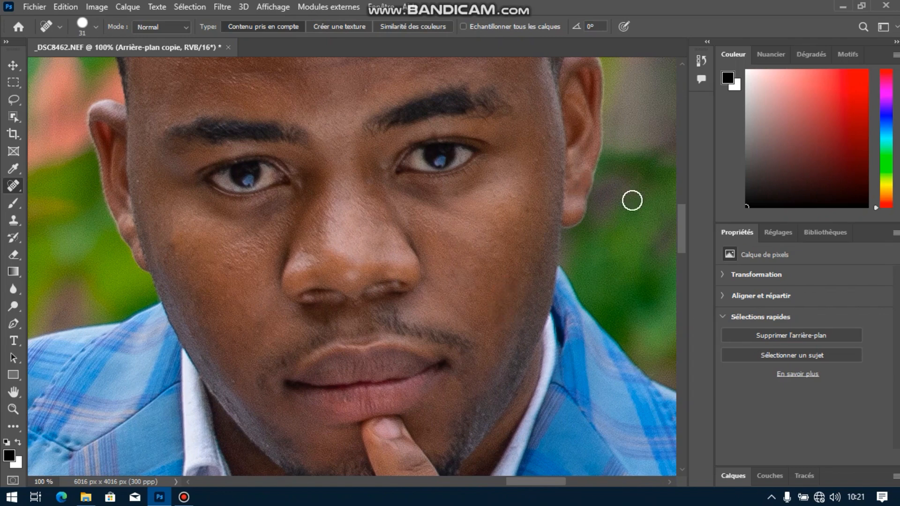
Heal the remaining marks on the outer part of the subject's right cheek and check the retouched portrait at 25%.
drag(684, 225, 683, 237)
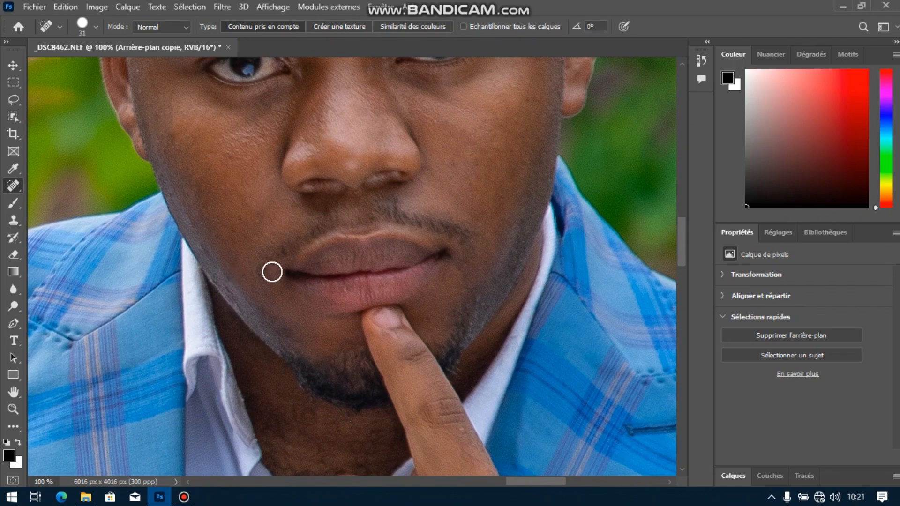
click(167, 136)
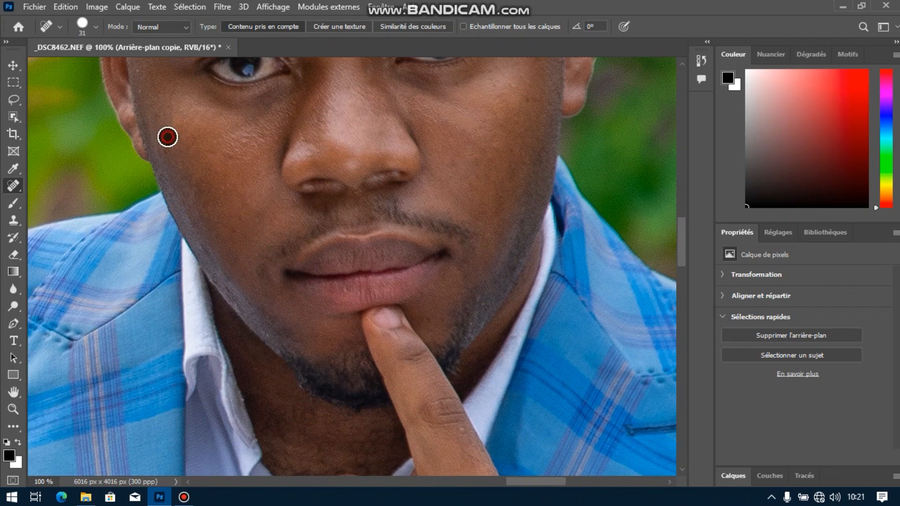
click(157, 112)
mouse_move(157, 112)
mouse_down()
mouse_move(277, 158)
mouse_move(260, 147)
mouse_up()
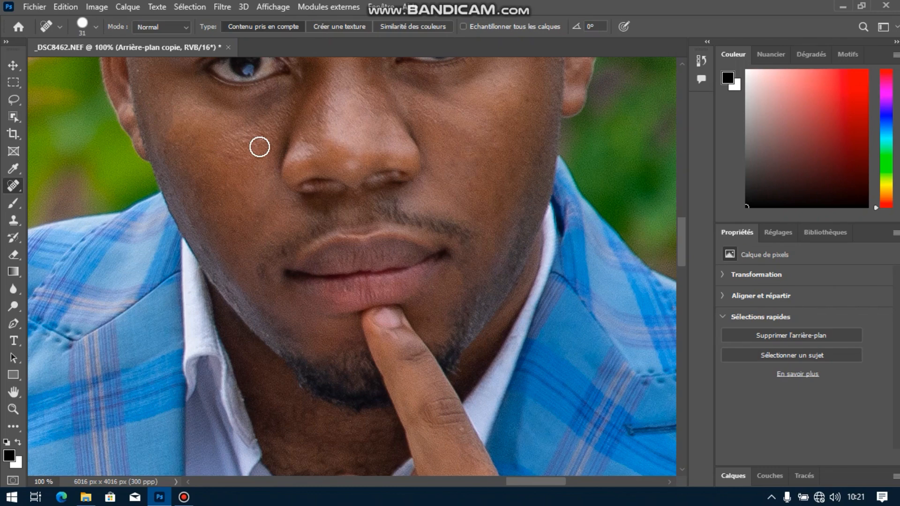
key(ctrl+minus)
key(ctrl+minus)
key(ctrl+minus)
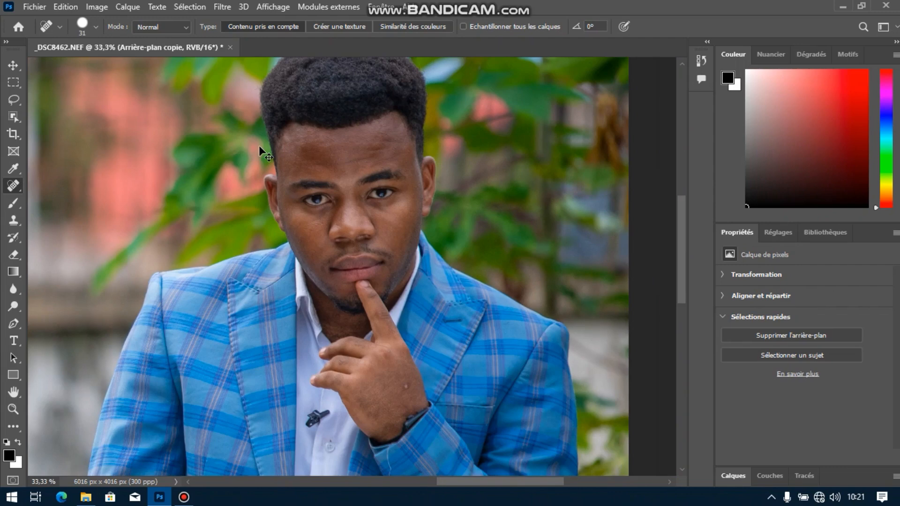
key(ctrl+minus)
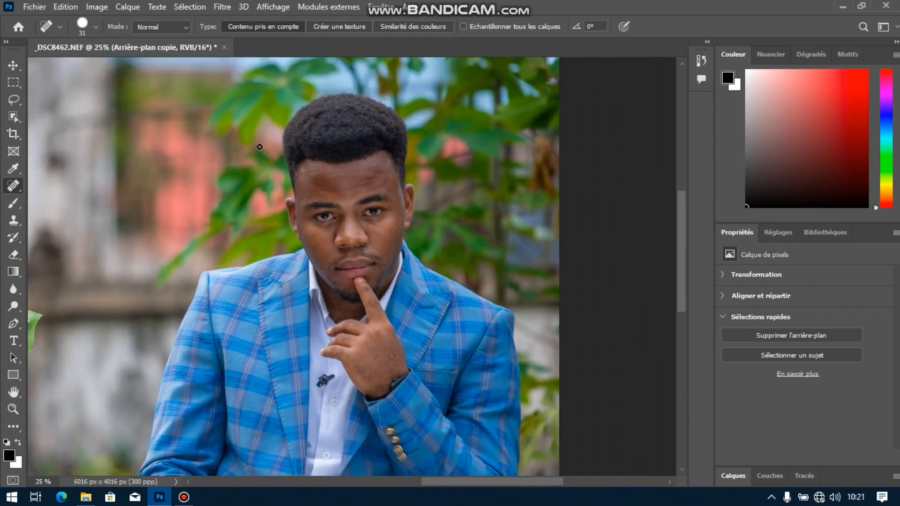